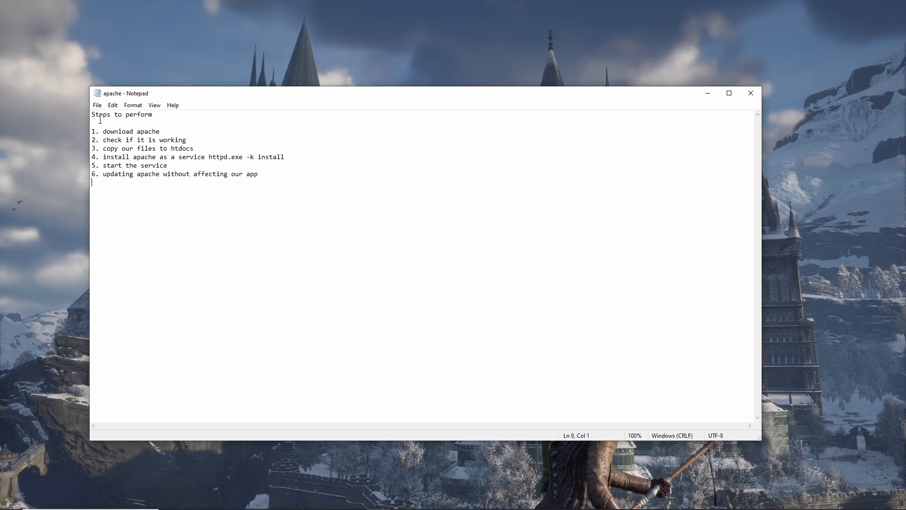
Step: Review the Apache setup steps in the notes and look over the Apache Lounge VS17 download page in the browser
{"action": "left_click_drag", "start_coordinate": [92, 115], "coordinate": [275, 171]}
{"action": "left_click", "coordinate": [341, 214]}
{"action": "left_click", "coordinate": [293, 504]}
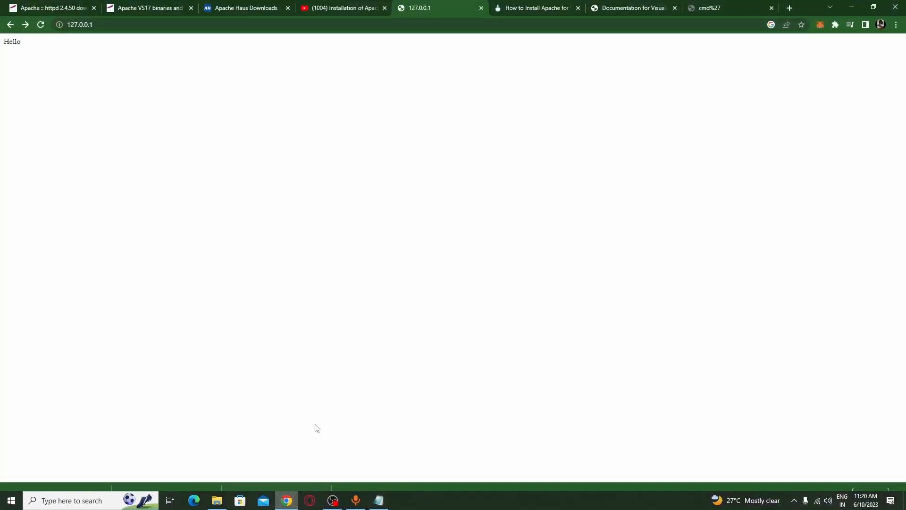
{"action": "left_click", "coordinate": [145, 5]}
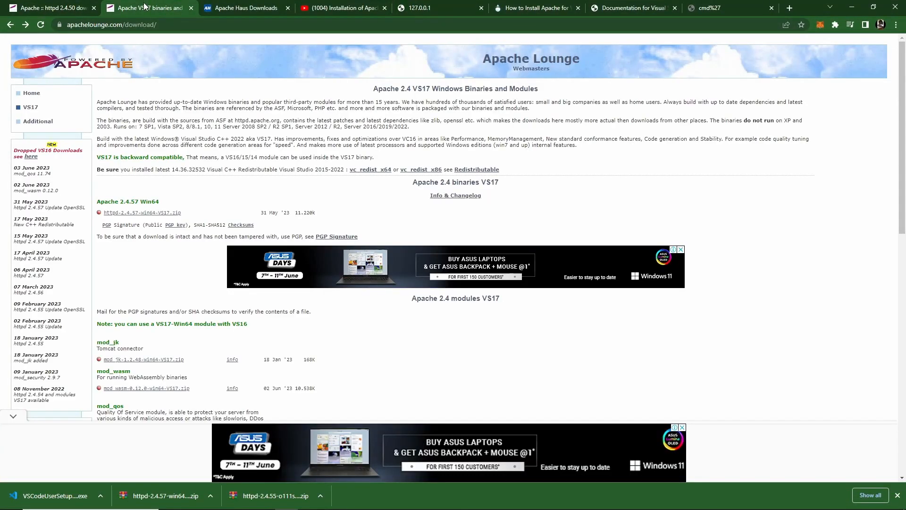
{"action": "left_click", "coordinate": [53, 6]}
{"action": "left_click", "coordinate": [141, 5]}
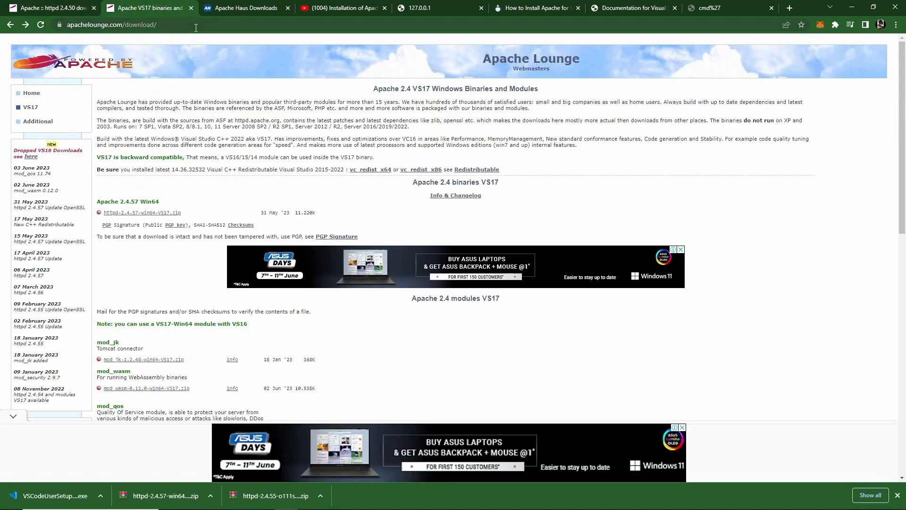
Step: Examine the Apache 2.4.55 builds on the Apache Haus downloads page and return to the Apache Lounge page
{"action": "left_click", "coordinate": [238, 7]}
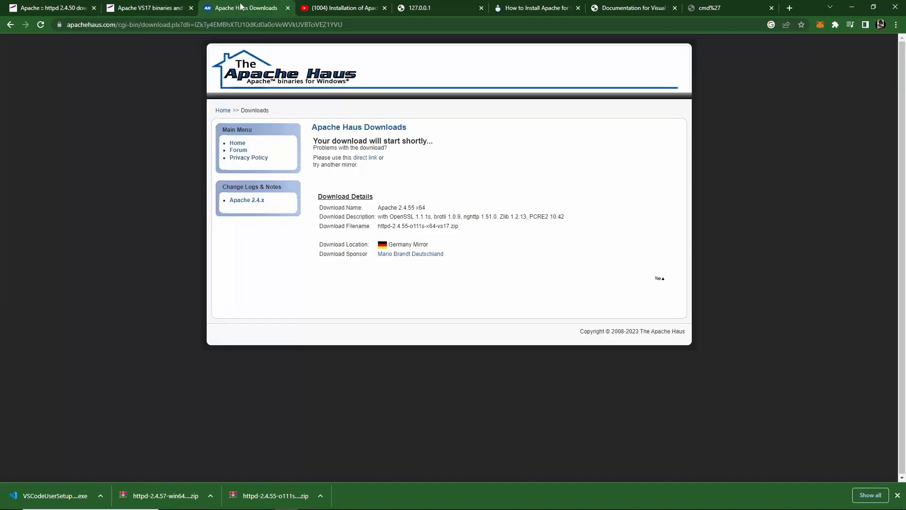
{"action": "left_click", "coordinate": [10, 25]}
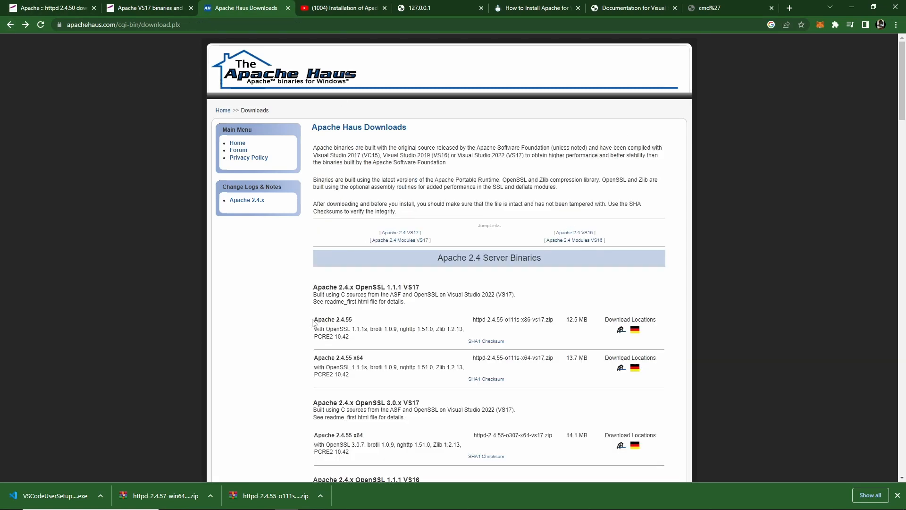
{"action": "left_click_drag", "start_coordinate": [314, 320], "coordinate": [403, 320]}
{"action": "left_click", "coordinate": [148, 7]}
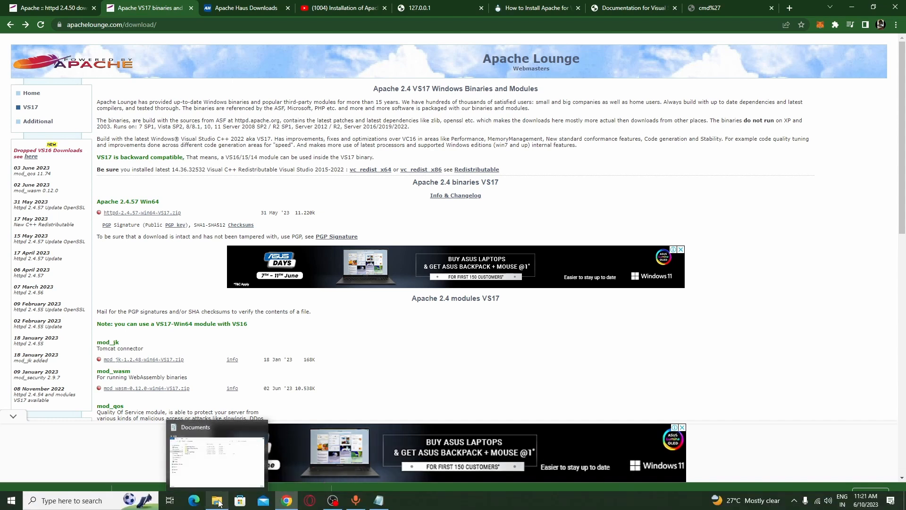
Step: In File Explorer, extract the httpd-2.4.55-o111s-x64-vs17 archive within Downloads to its same-named folder, replacing all existing files
{"action": "left_click", "coordinate": [218, 502]}
{"action": "left_click", "coordinate": [244, 186]}
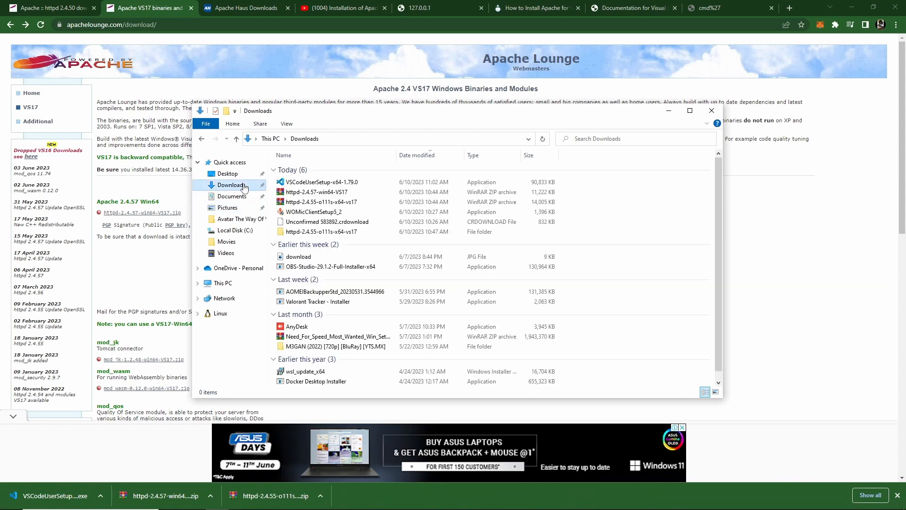
{"action": "left_click", "coordinate": [319, 232]}
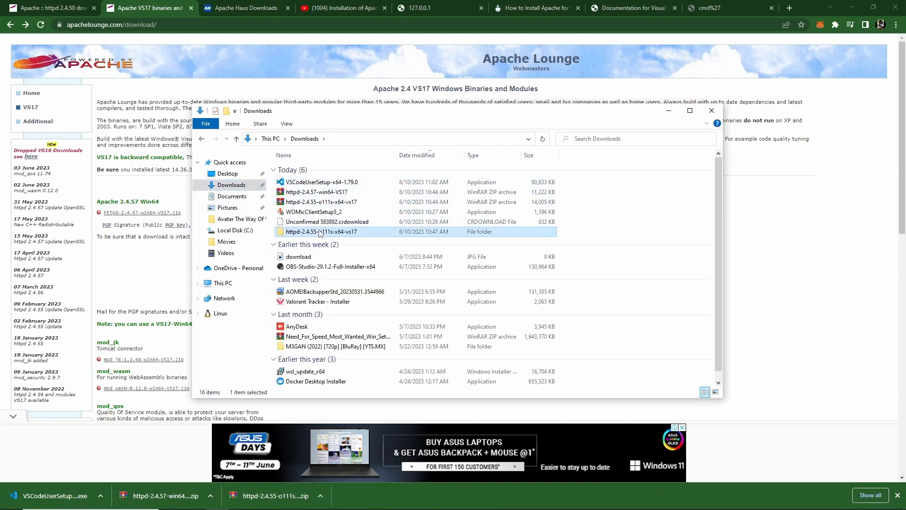
{"action": "double_click", "coordinate": [320, 232]}
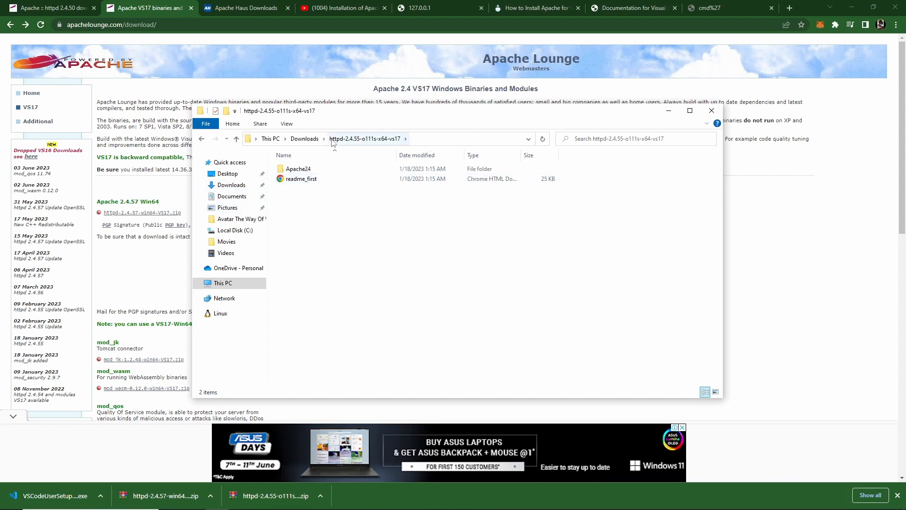
{"action": "left_click", "coordinate": [305, 138]}
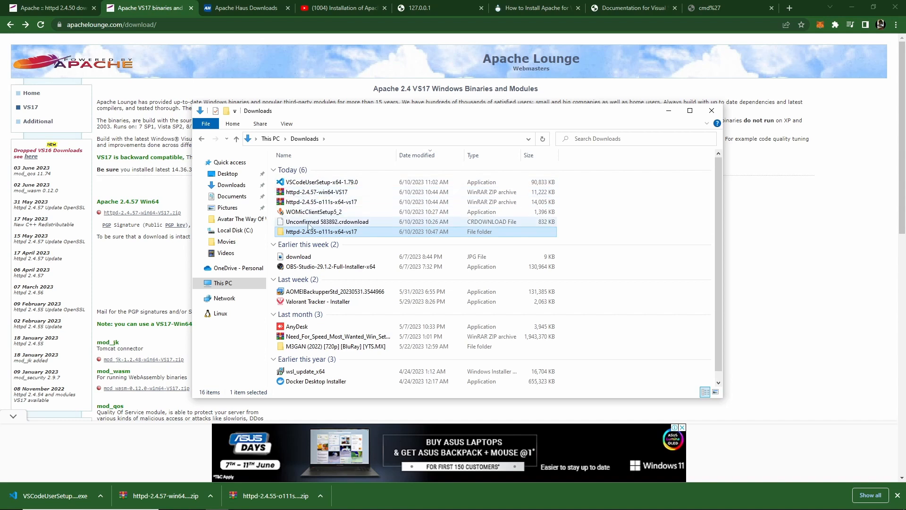
{"action": "right_click", "coordinate": [303, 201]}
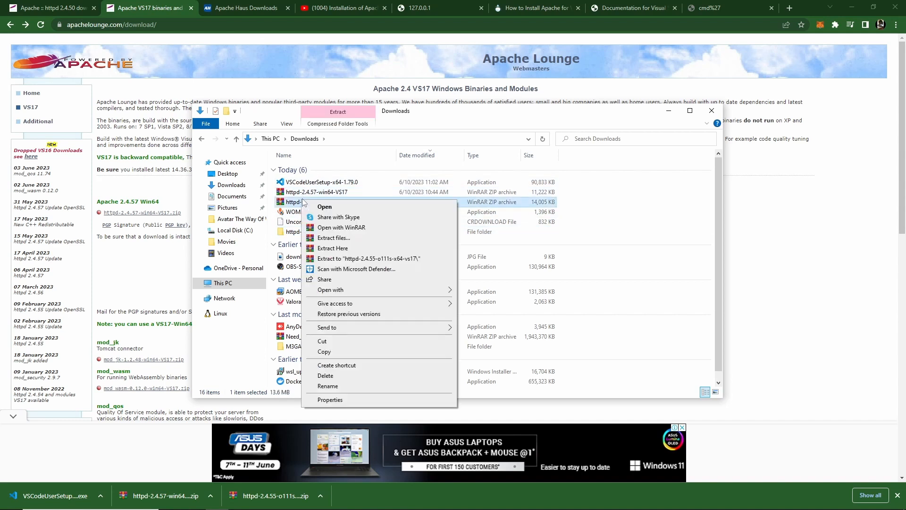
{"action": "left_click", "coordinate": [332, 239]}
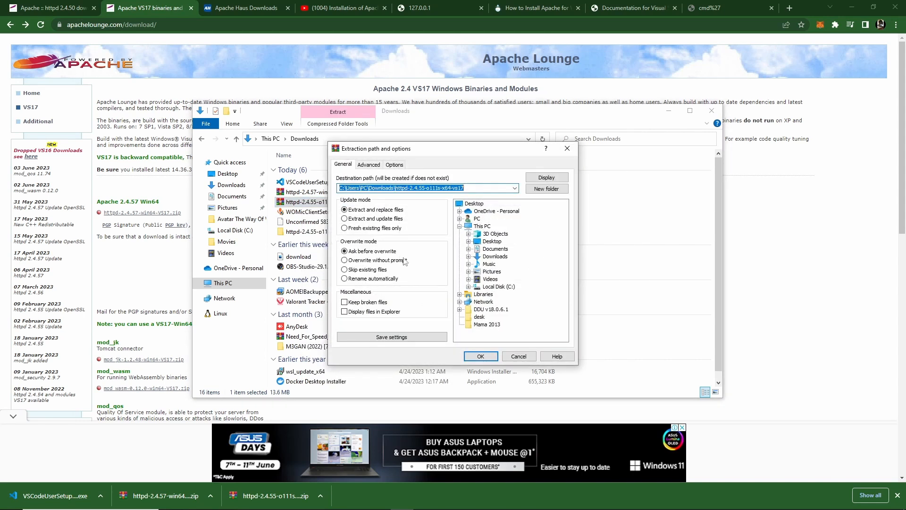
{"action": "left_click", "coordinate": [489, 358]}
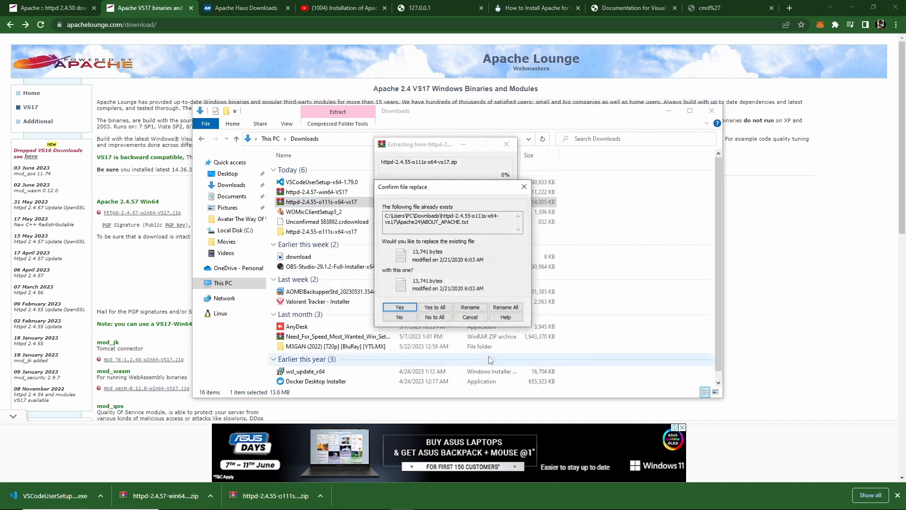
{"action": "left_click", "coordinate": [435, 309]}
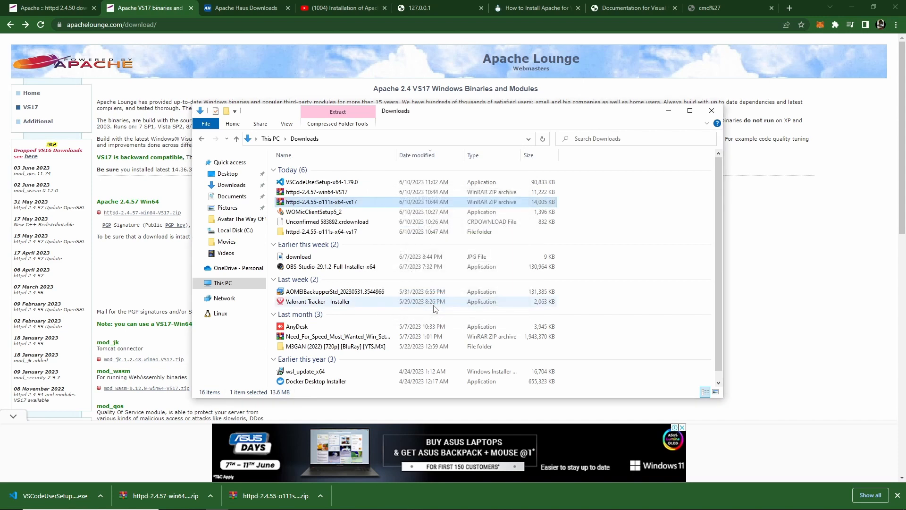
Step: Copy the Apache24 folder from the extracted httpd-2.4.55-o111s-x64-vs17 folder to the root of Local Disk (C:)
{"action": "double_click", "coordinate": [351, 231]}
{"action": "left_click", "coordinate": [294, 172]}
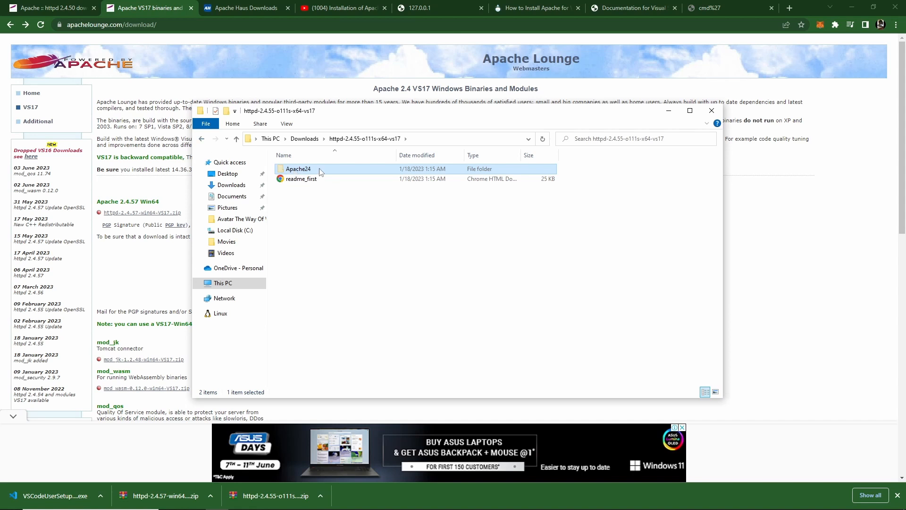
{"action": "left_click", "coordinate": [377, 194]}
{"action": "left_click", "coordinate": [349, 169]}
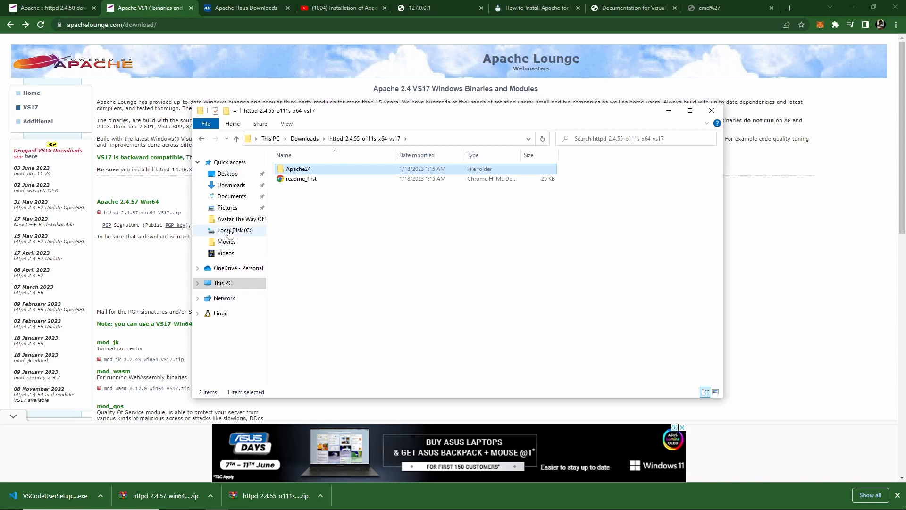
{"action": "left_click", "coordinate": [223, 283]}
{"action": "double_click", "coordinate": [446, 267]}
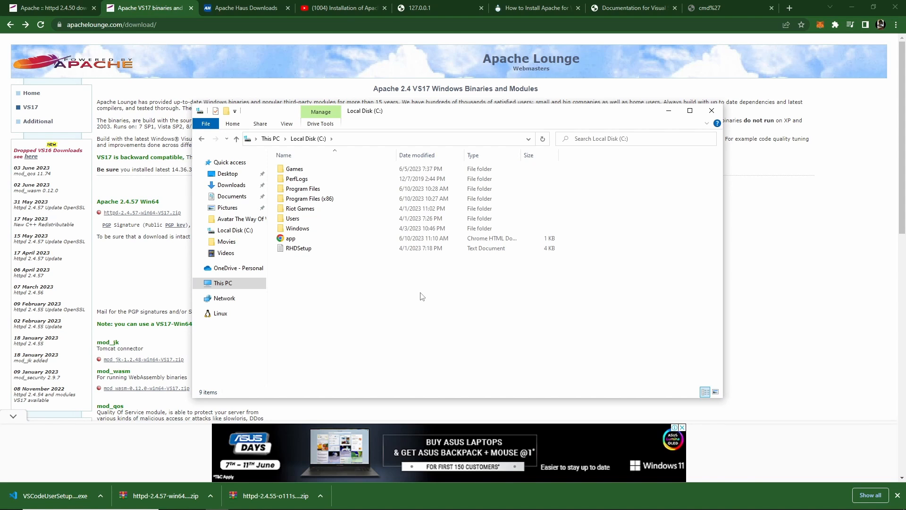
{"action": "key", "text": "ctrl+v"}
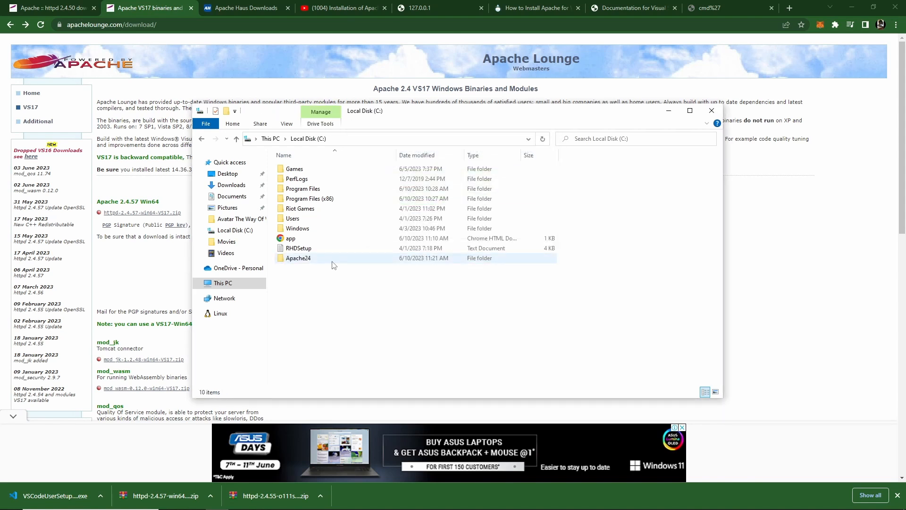
Step: Inspect the conf, htdocs and bin folders inside C:\Apache24 and select the httpd application in bin
{"action": "double_click", "coordinate": [333, 260]}
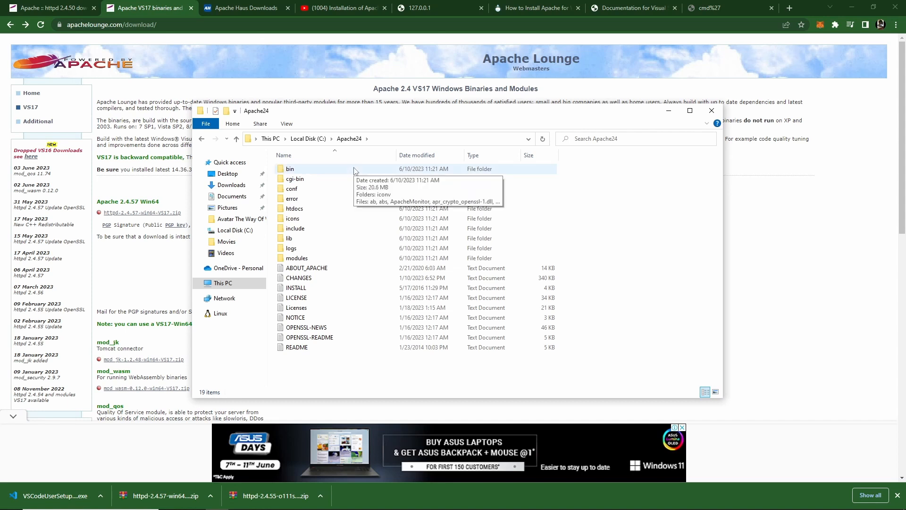
{"action": "double_click", "coordinate": [321, 189]}
{"action": "left_click", "coordinate": [202, 139]}
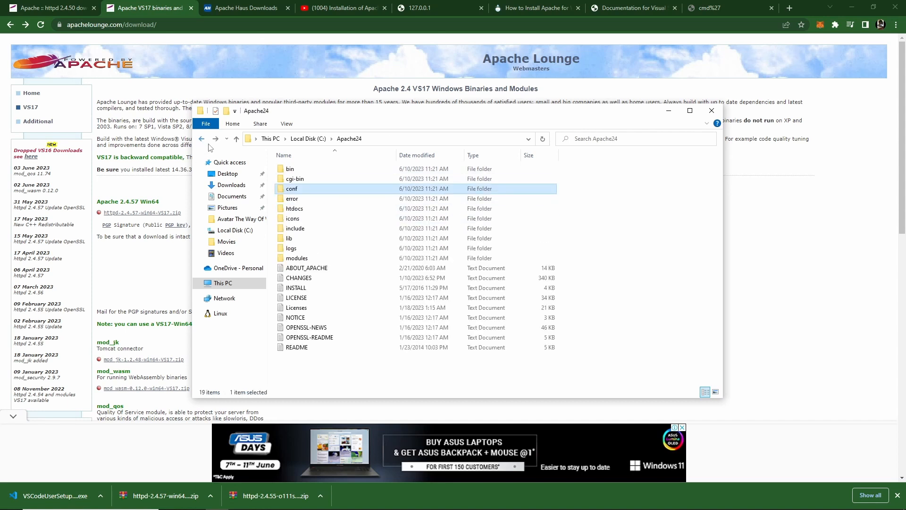
{"action": "double_click", "coordinate": [316, 207]}
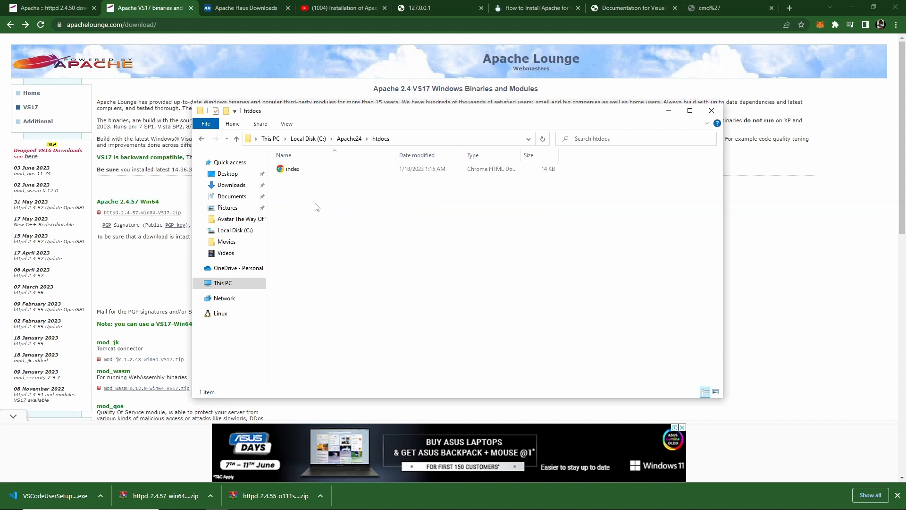
{"action": "left_click", "coordinate": [202, 139]}
{"action": "double_click", "coordinate": [330, 169]}
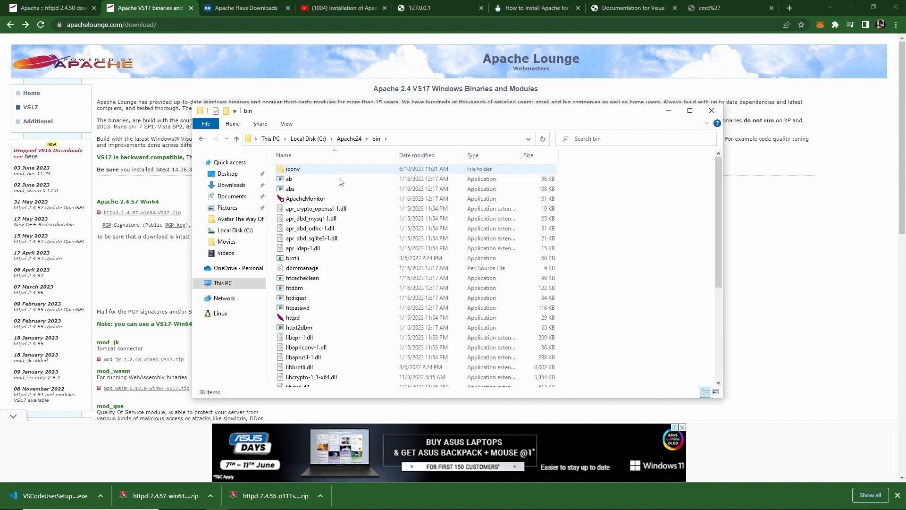
{"action": "left_click", "coordinate": [338, 319]}
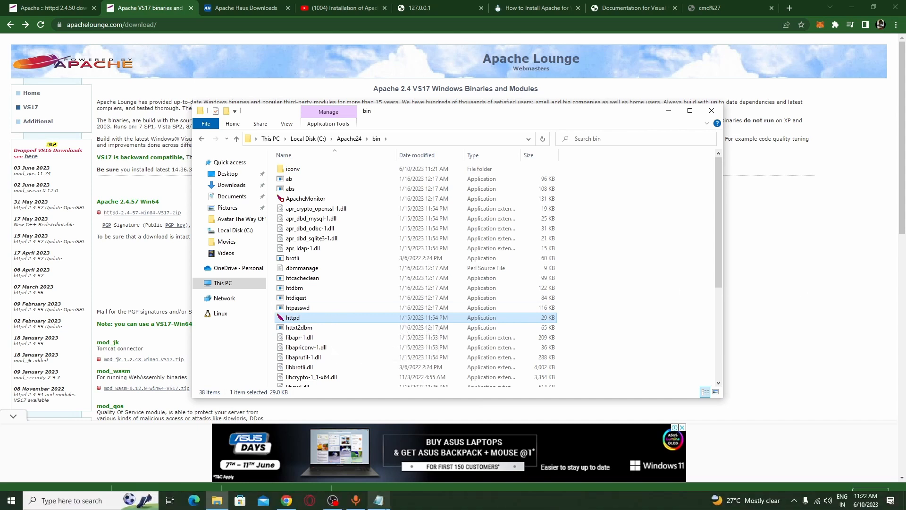
Step: Check the second item in the notes, run httpd from C:\Apache24\bin, and reload 127.0.0.1 in the browser
{"action": "left_click", "coordinate": [379, 500]}
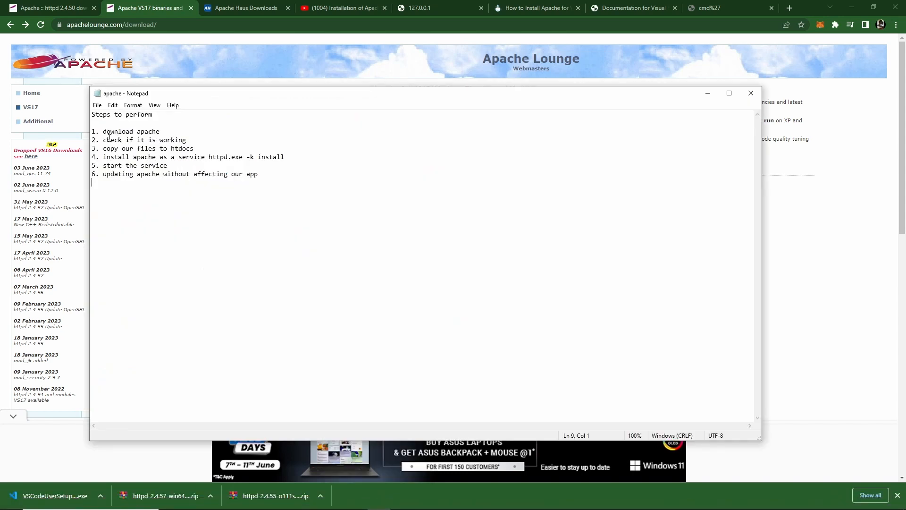
{"action": "left_click_drag", "start_coordinate": [105, 139], "coordinate": [187, 140]}
{"action": "left_click", "coordinate": [802, 220]}
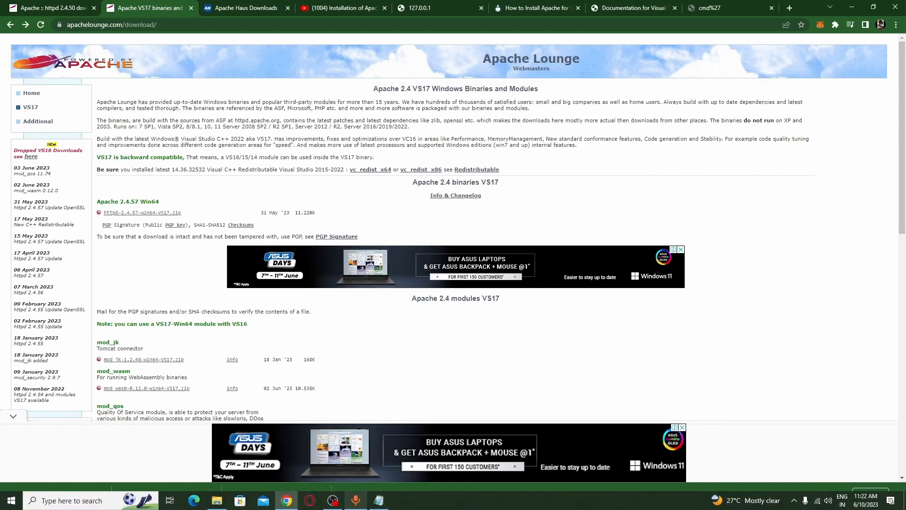
{"action": "left_click", "coordinate": [217, 500]}
{"action": "double_click", "coordinate": [329, 319]}
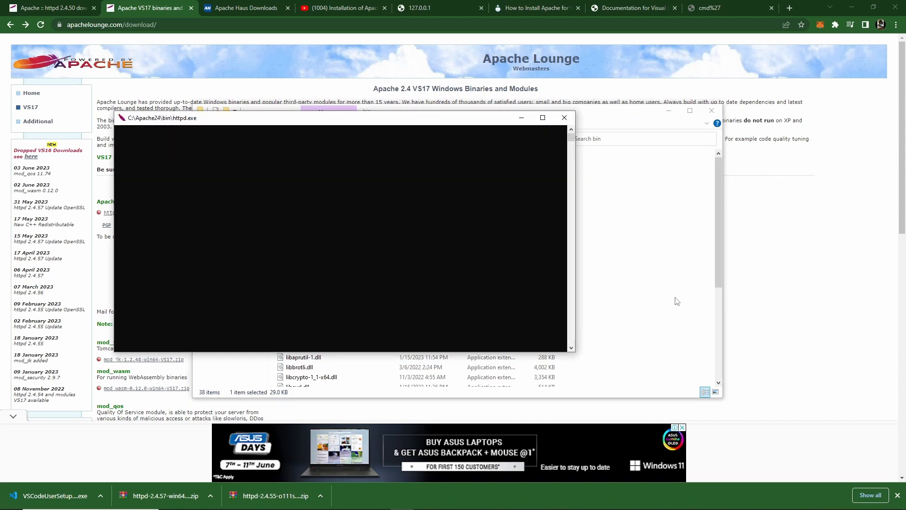
{"action": "left_click", "coordinate": [442, 16]}
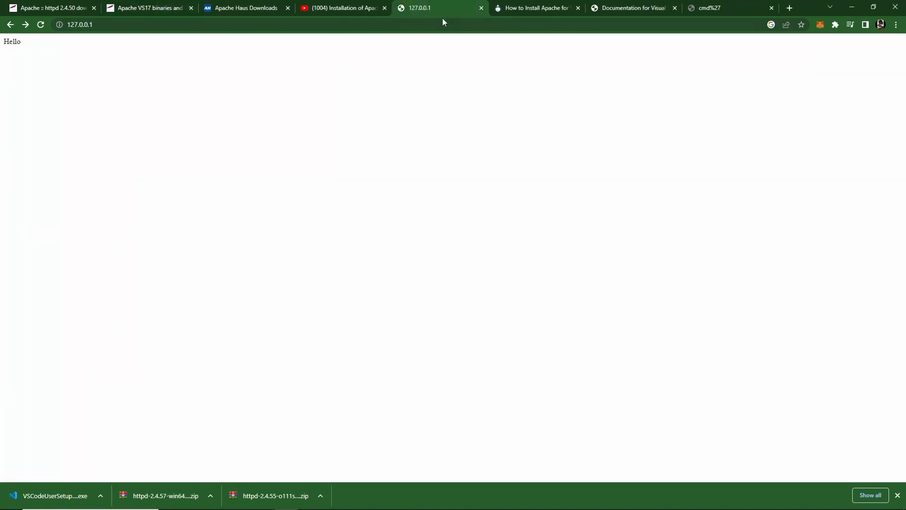
{"action": "left_click", "coordinate": [41, 24]}
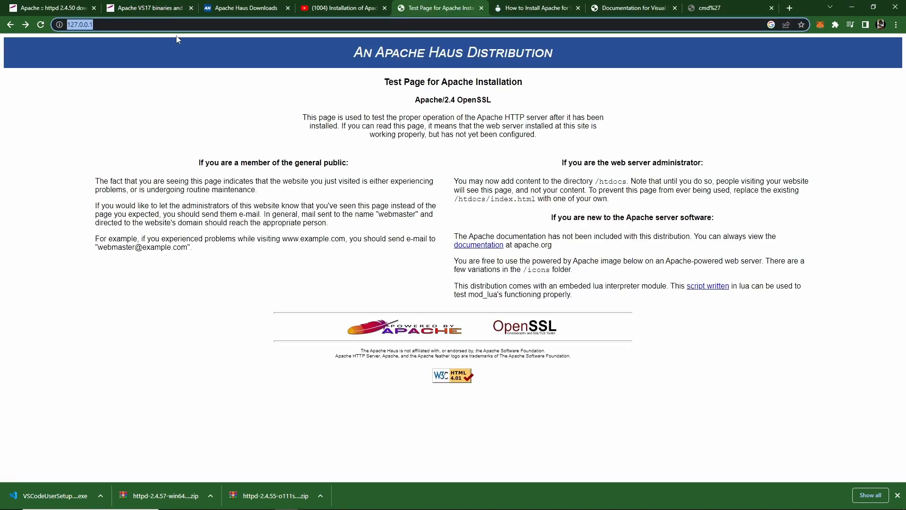
Step: Examine the text of the Apache Haus test page served at 127.0.0.1
{"action": "left_click_drag", "start_coordinate": [353, 47], "coordinate": [719, 340]}
{"action": "left_click", "coordinate": [767, 338]}
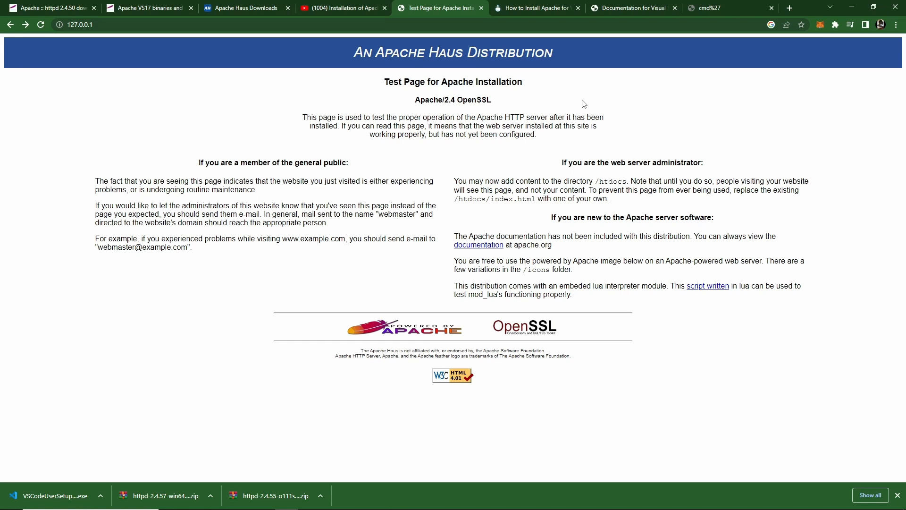
{"action": "left_click_drag", "start_coordinate": [353, 52], "coordinate": [677, 315]}
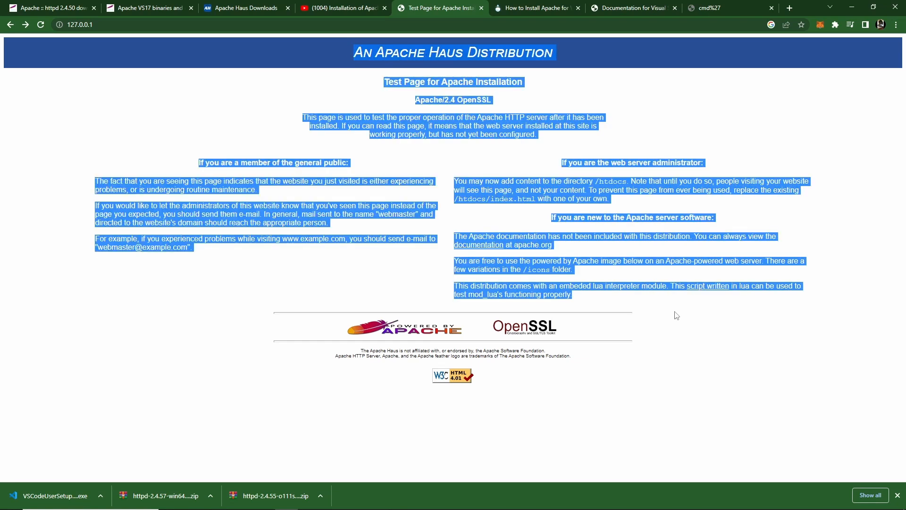
{"action": "left_click", "coordinate": [676, 314]}
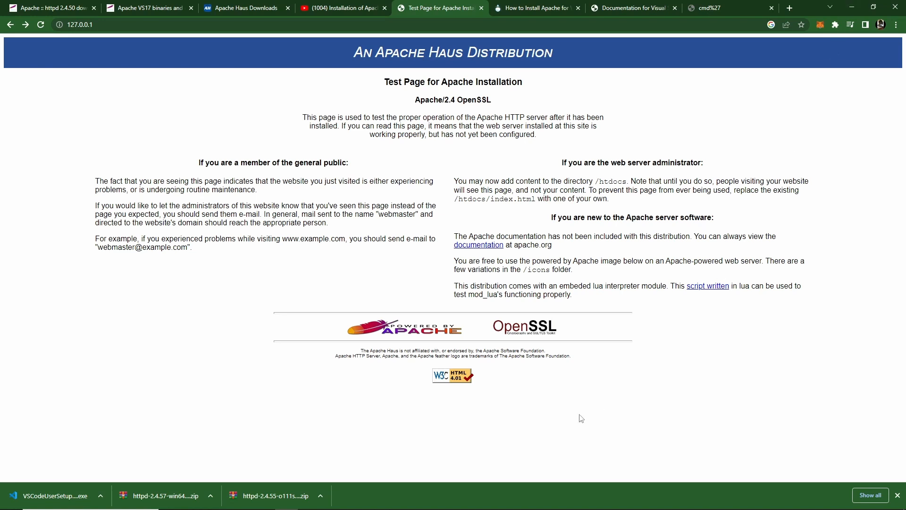
Step: Review the "copy our files to htdocs" item in the notes and look at the Apache test page again
{"action": "left_click", "coordinate": [383, 502]}
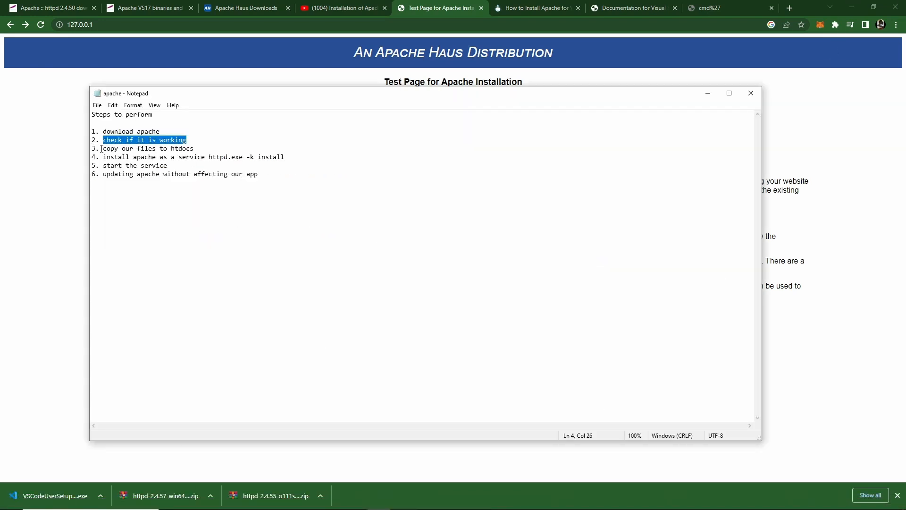
{"action": "left_click_drag", "start_coordinate": [104, 148], "coordinate": [212, 153]}
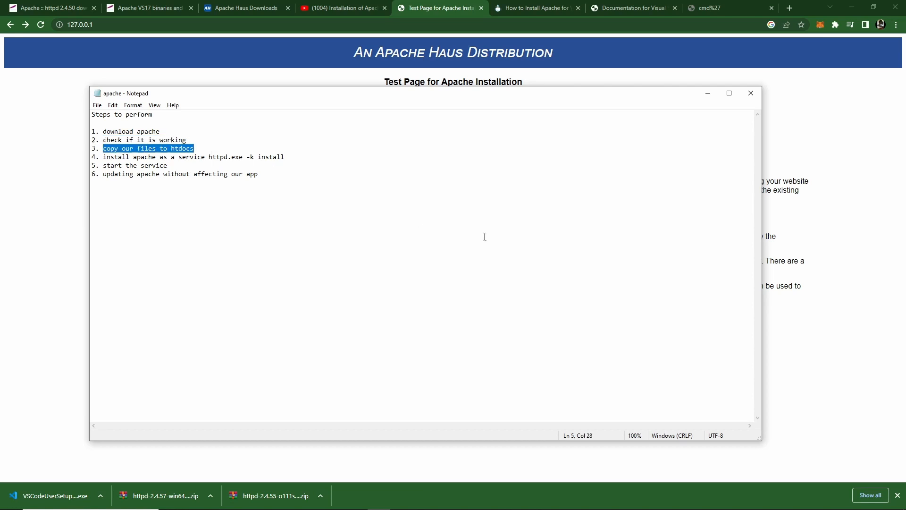
{"action": "left_click", "coordinate": [835, 351]}
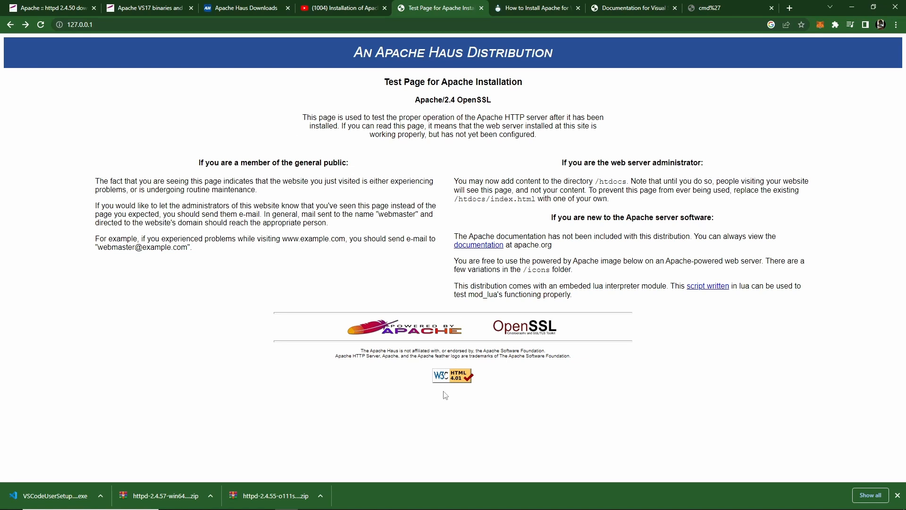
{"action": "key", "text": "ctrl+a"}
{"action": "left_click", "coordinate": [569, 412]}
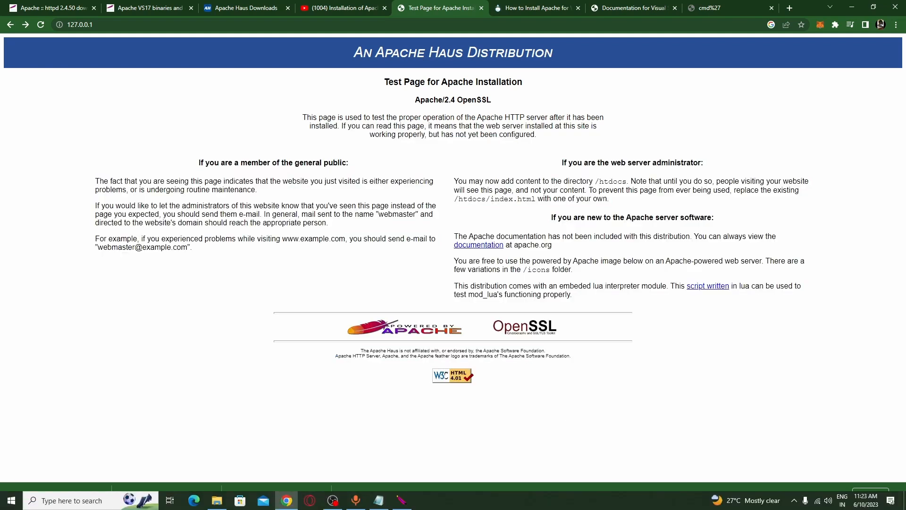
Step: Copy the app HTML file from the root of the C: drive into C:\Apache24\htdocs, beside the index file
{"action": "left_click", "coordinate": [217, 500]}
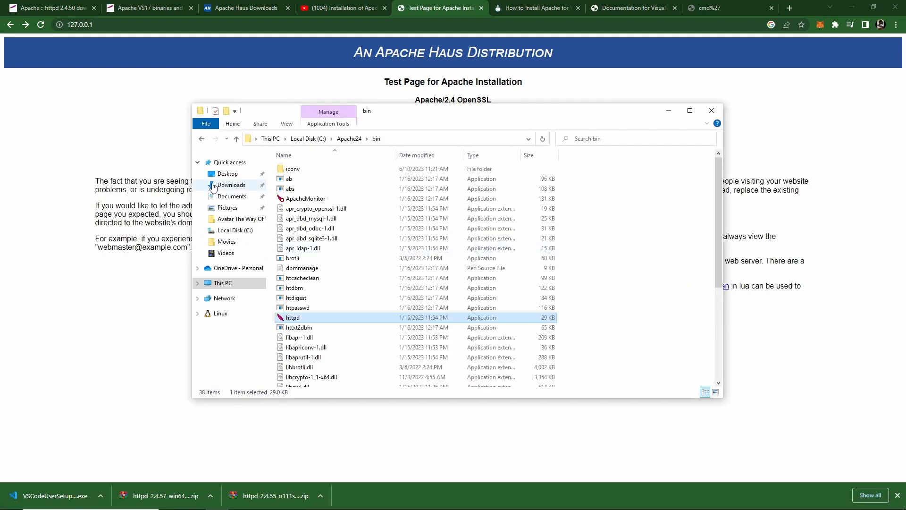
{"action": "left_click", "coordinate": [235, 284]}
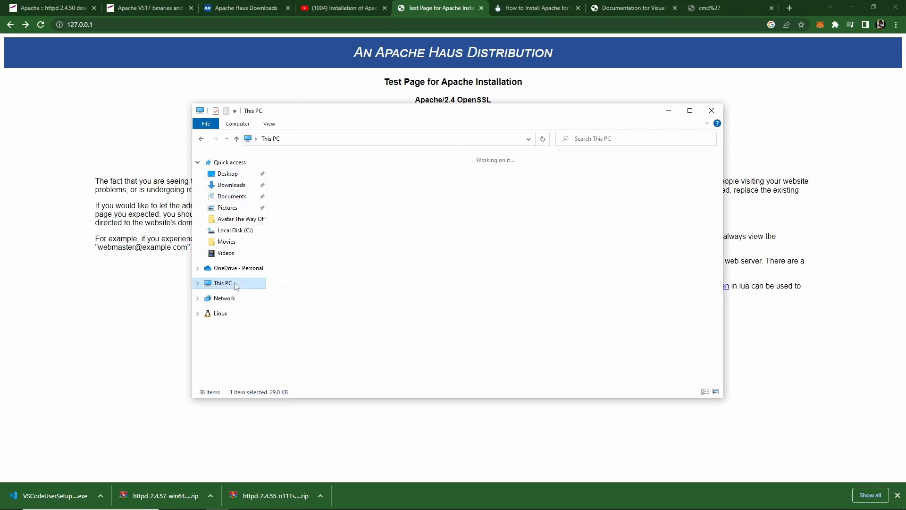
{"action": "double_click", "coordinate": [473, 276]}
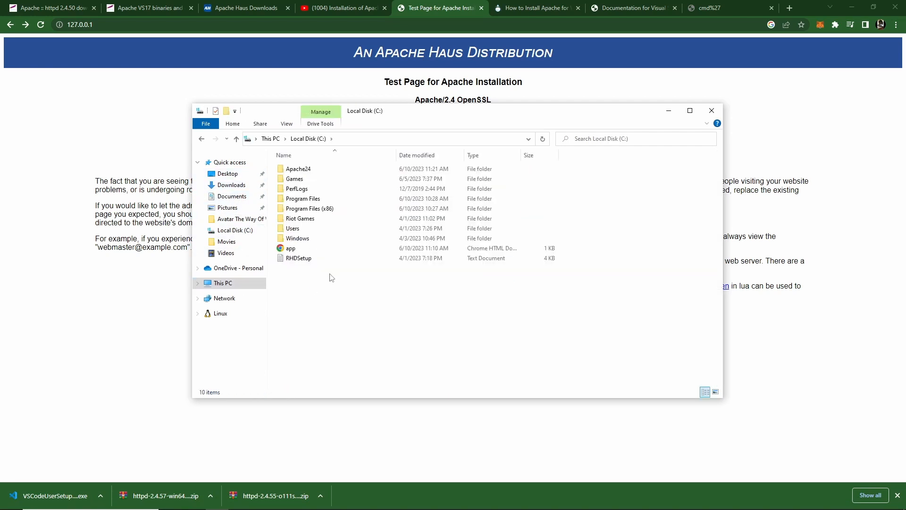
{"action": "left_click", "coordinate": [301, 251]}
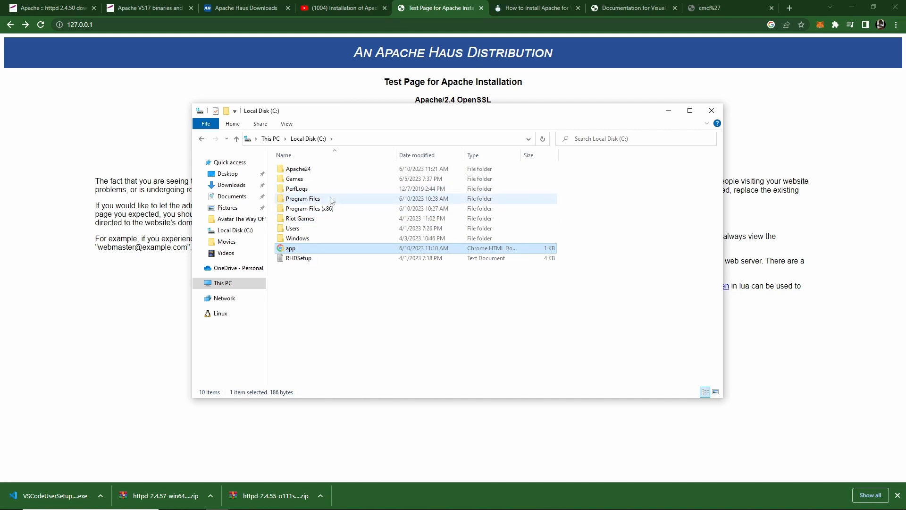
{"action": "double_click", "coordinate": [323, 169]}
{"action": "double_click", "coordinate": [324, 209]}
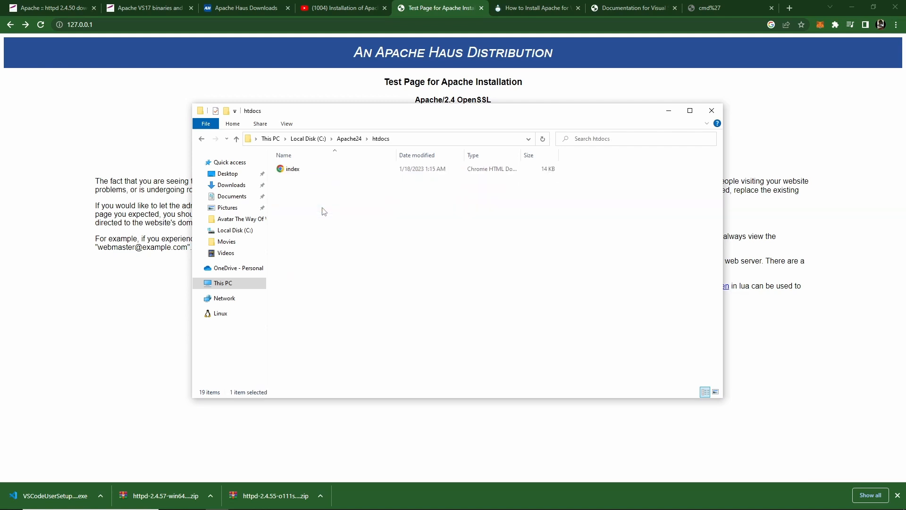
{"action": "key", "text": "ctrl+v"}
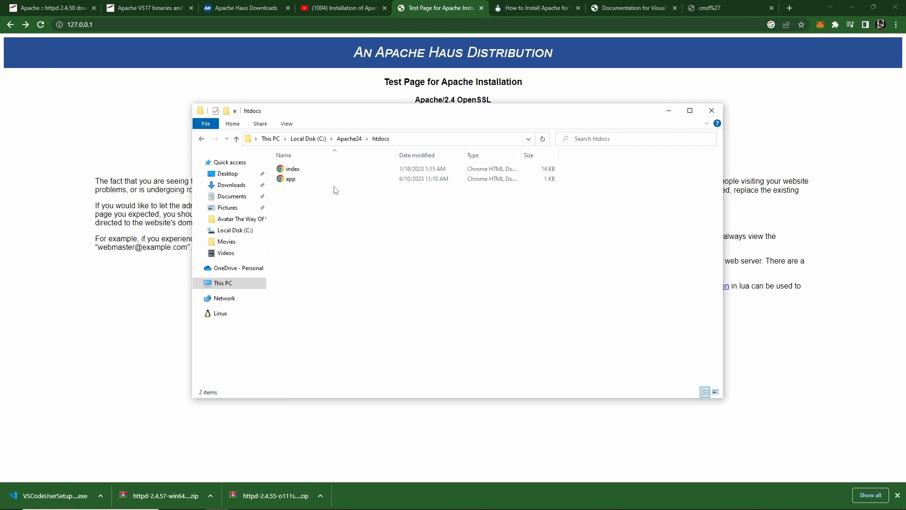
{"action": "left_click", "coordinate": [299, 179]}
{"action": "left_click", "coordinate": [299, 169]}
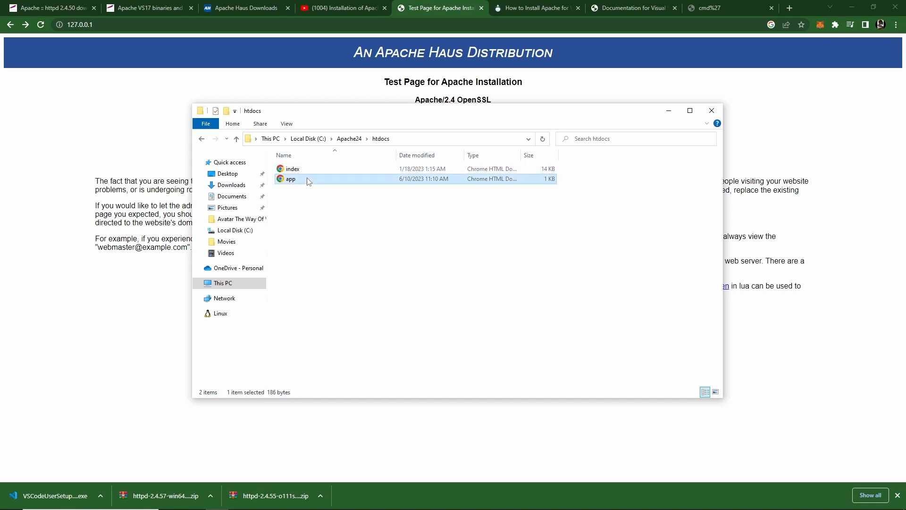
Step: Open the httpd configuration file from C:\Apache24\conf and look through its ServerRoot, Listen and LoadModule sections
{"action": "left_click", "coordinate": [355, 139]}
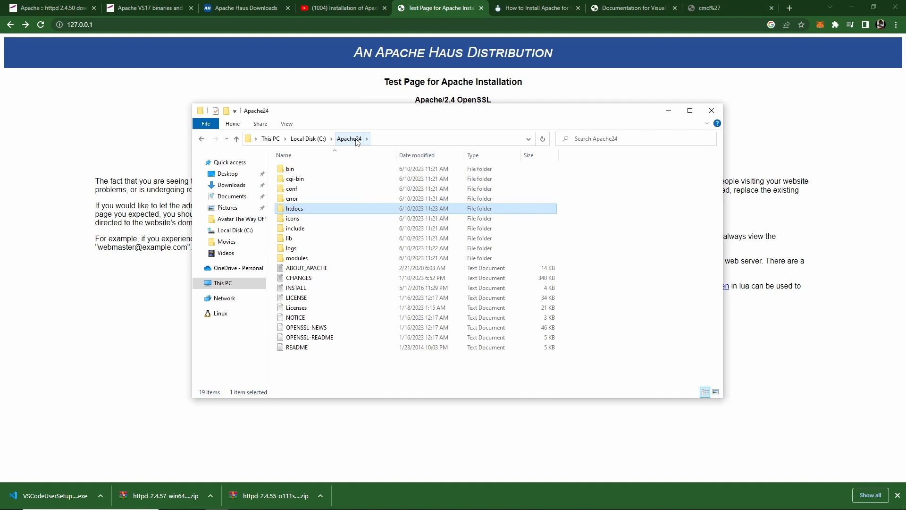
{"action": "double_click", "coordinate": [331, 190]}
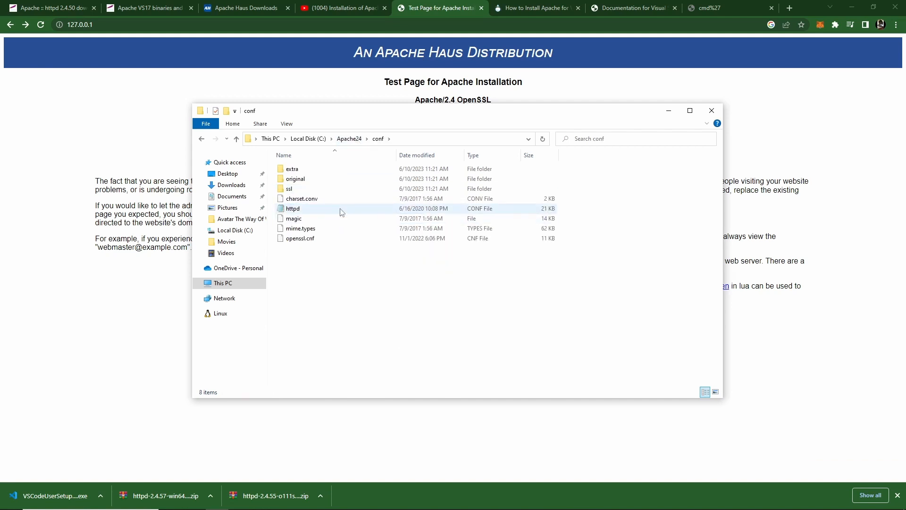
{"action": "double_click", "coordinate": [341, 209]}
{"action": "scroll", "coordinate": [357, 199], "scroll_direction": "down", "scroll_amount": 12}
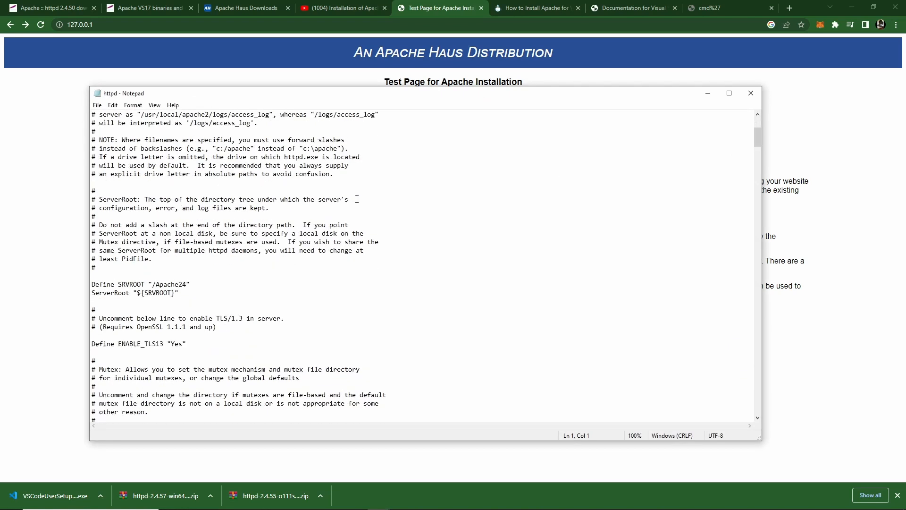
{"action": "scroll", "coordinate": [356, 198], "scroll_direction": "down", "scroll_amount": 2}
{"action": "scroll", "coordinate": [357, 198], "scroll_direction": "up", "scroll_amount": 3}
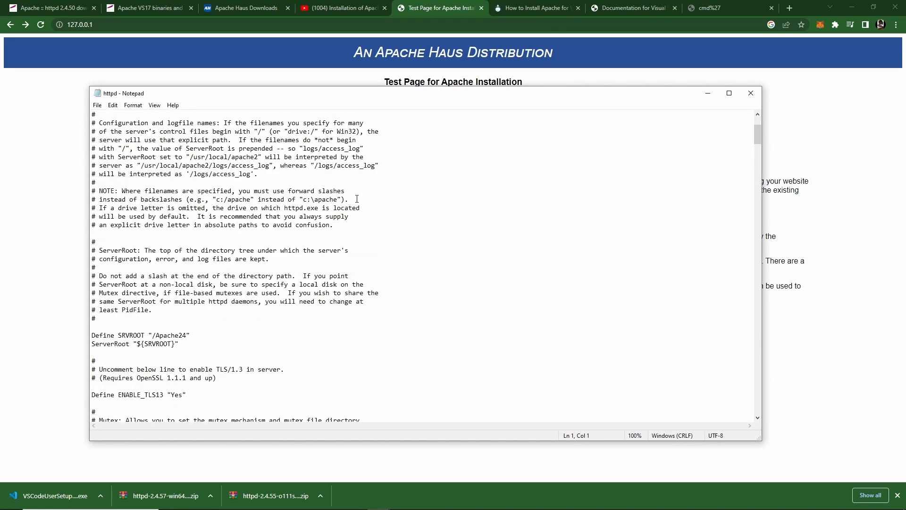
{"action": "scroll", "coordinate": [356, 198], "scroll_direction": "down", "scroll_amount": 14}
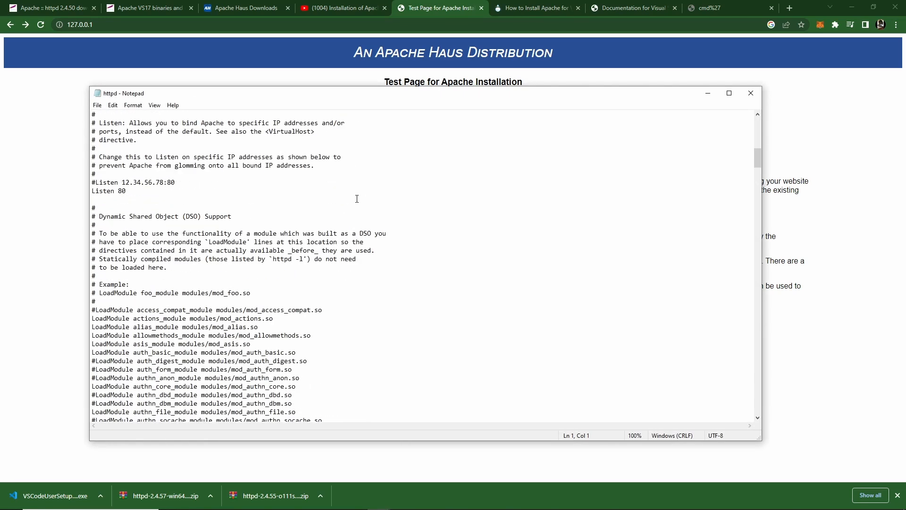
{"action": "scroll", "coordinate": [357, 199], "scroll_direction": "down", "scroll_amount": 7}
{"action": "scroll", "coordinate": [357, 199], "scroll_direction": "up", "scroll_amount": 12}
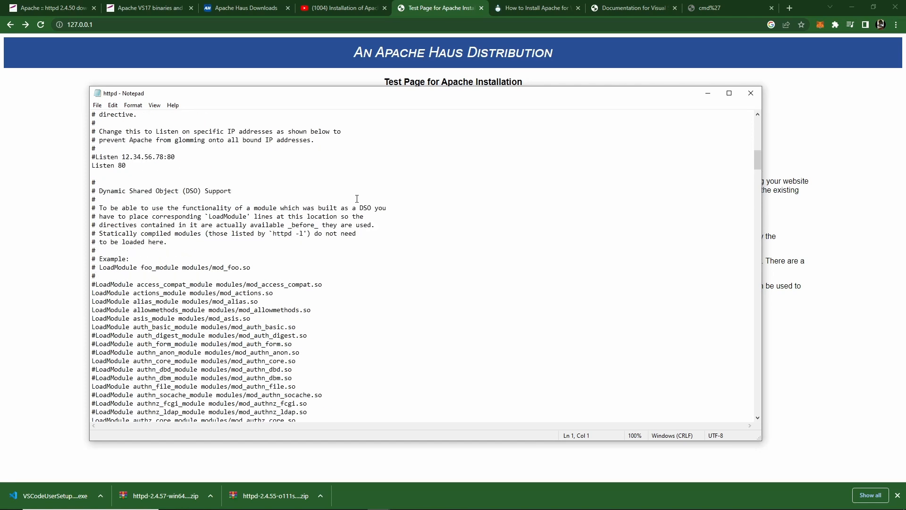
{"action": "scroll", "coordinate": [356, 199], "scroll_direction": "down", "scroll_amount": 20}
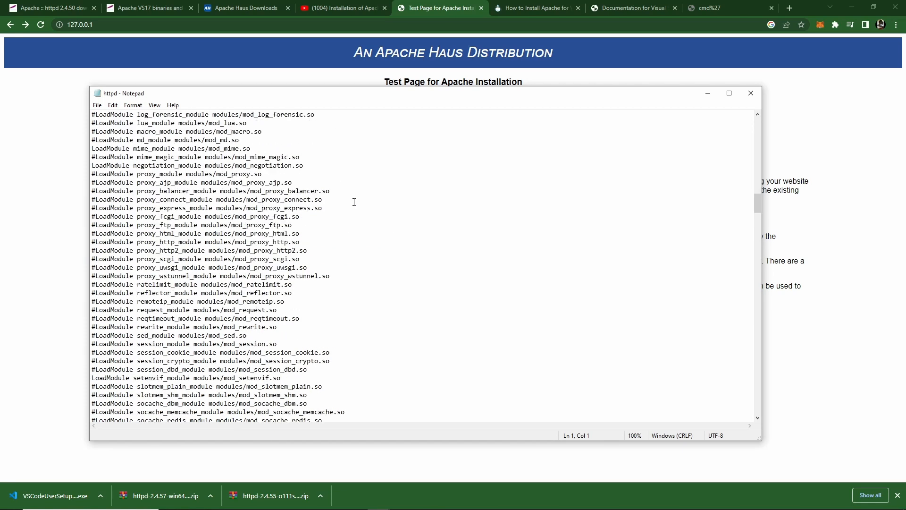
Step: Search the httpd configuration file for index.html to locate the DirectoryIndex directive
{"action": "left_click", "coordinate": [354, 201]}
{"action": "key", "text": "ctrl+f"}
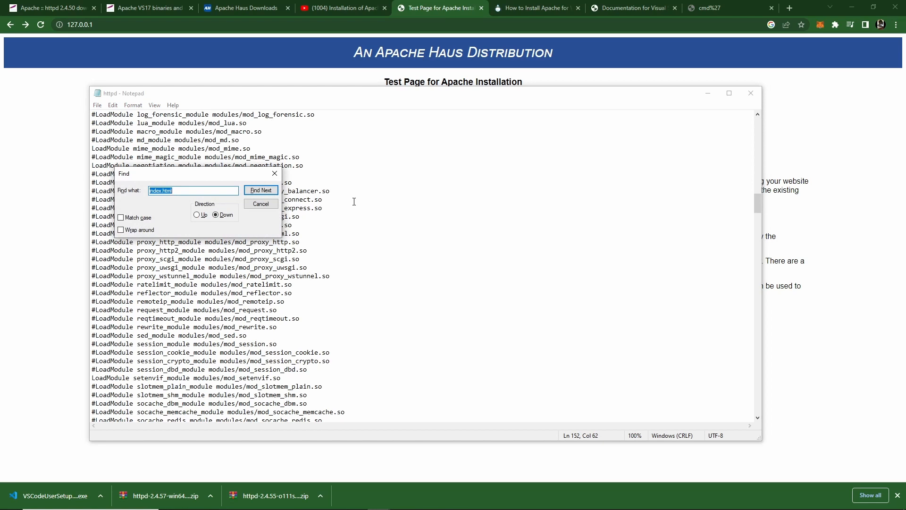
{"action": "right_click", "coordinate": [355, 200]}
{"action": "left_click", "coordinate": [268, 191]}
{"action": "left_click", "coordinate": [268, 319]}
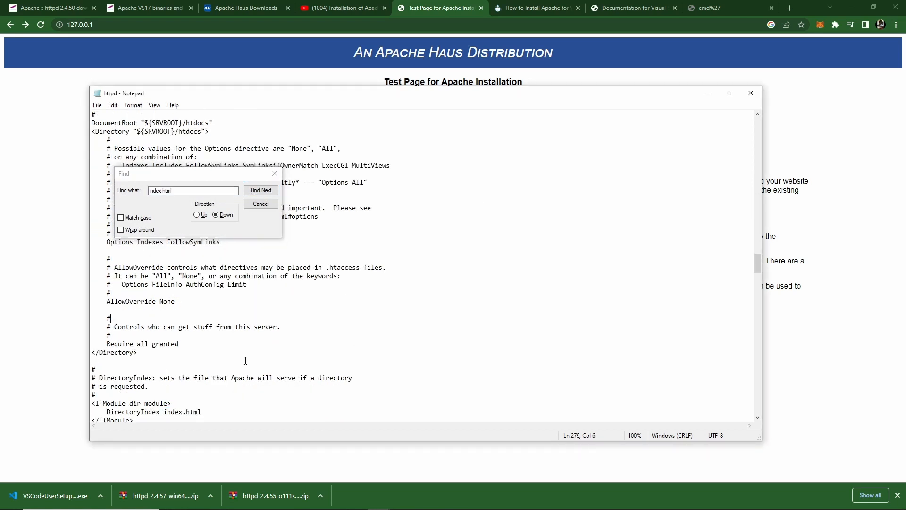
{"action": "scroll", "coordinate": [185, 408], "scroll_direction": "down", "scroll_amount": 2}
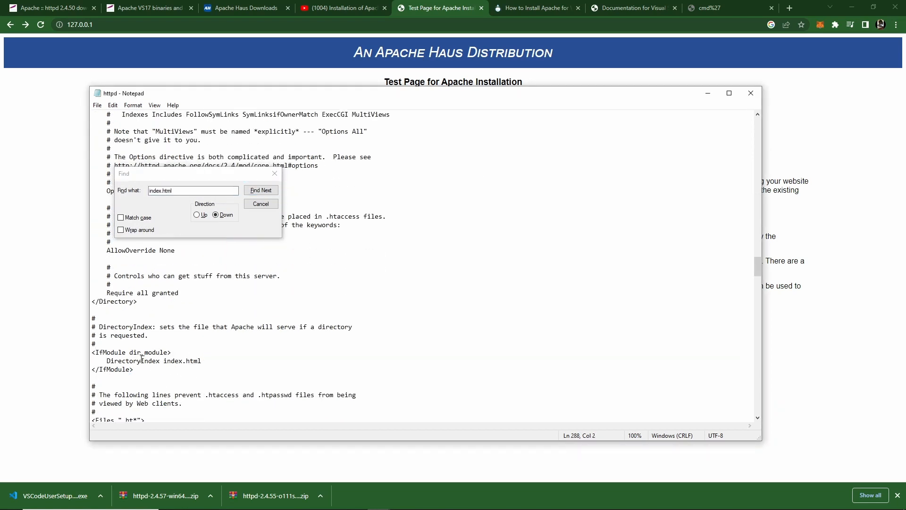
Step: Change the DirectoryIndex file to app.html, then save and close the httpd configuration file
{"action": "left_click_drag", "start_coordinate": [164, 361], "coordinate": [183, 363]}
{"action": "type", "text": "app"}
{"action": "key", "text": "ctrl+s"}
{"action": "left_click", "coordinate": [477, 233]}
{"action": "left_click", "coordinate": [754, 93]}
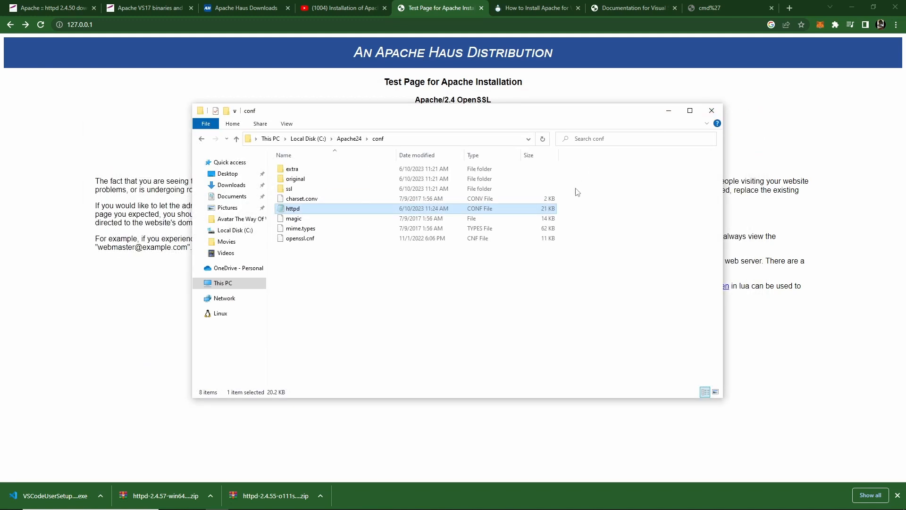
Step: Restart the Apache server by closing the running httpd window and launching httpd from C:\Apache24\bin again
{"action": "left_click", "coordinate": [401, 503]}
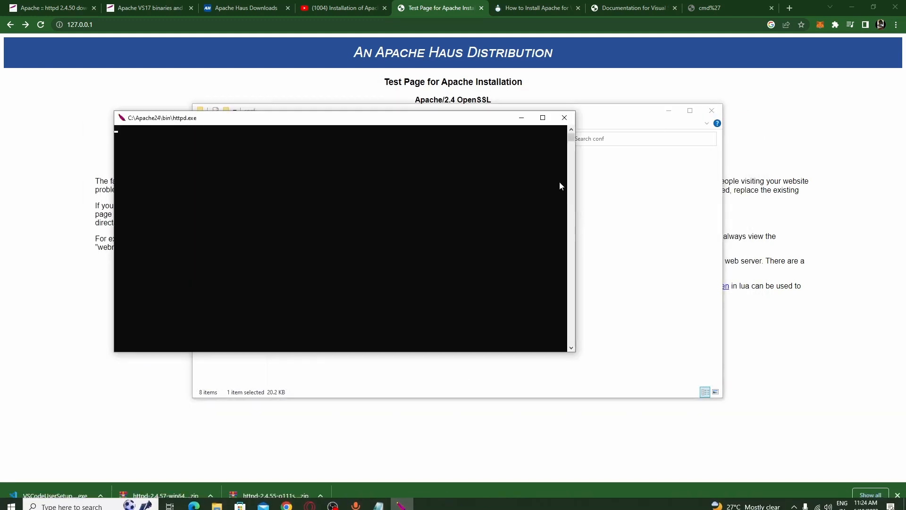
{"action": "left_click", "coordinate": [568, 120]}
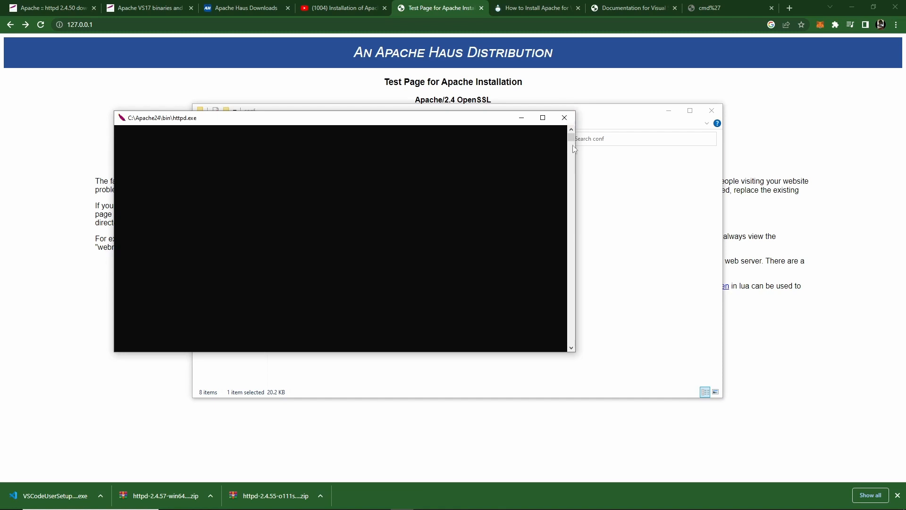
{"action": "left_click", "coordinate": [349, 138]}
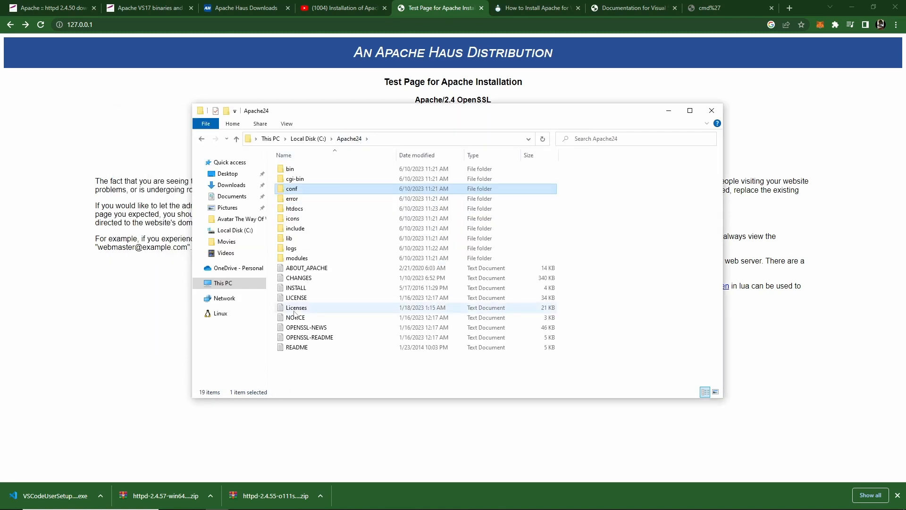
{"action": "double_click", "coordinate": [312, 168]}
{"action": "double_click", "coordinate": [313, 318]}
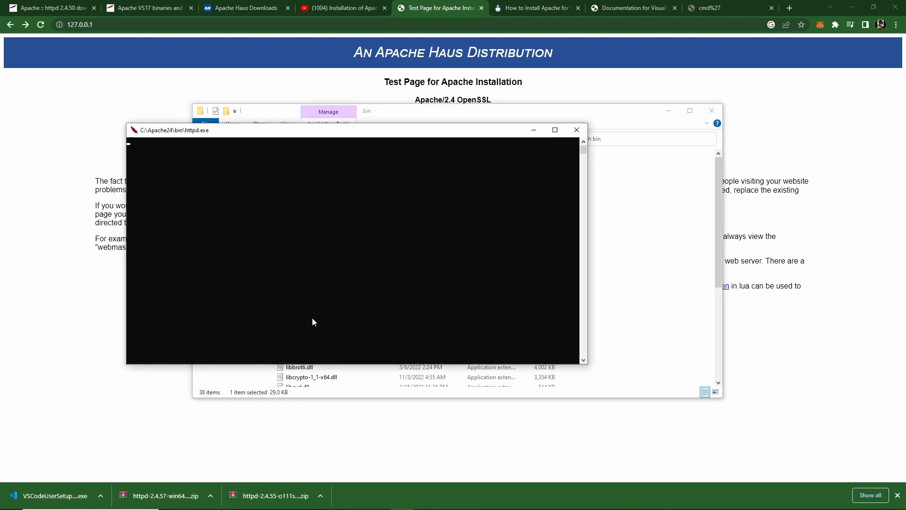
Step: Reload 127.0.0.1 in the browser and check the text of the served page
{"action": "left_click", "coordinate": [57, 150]}
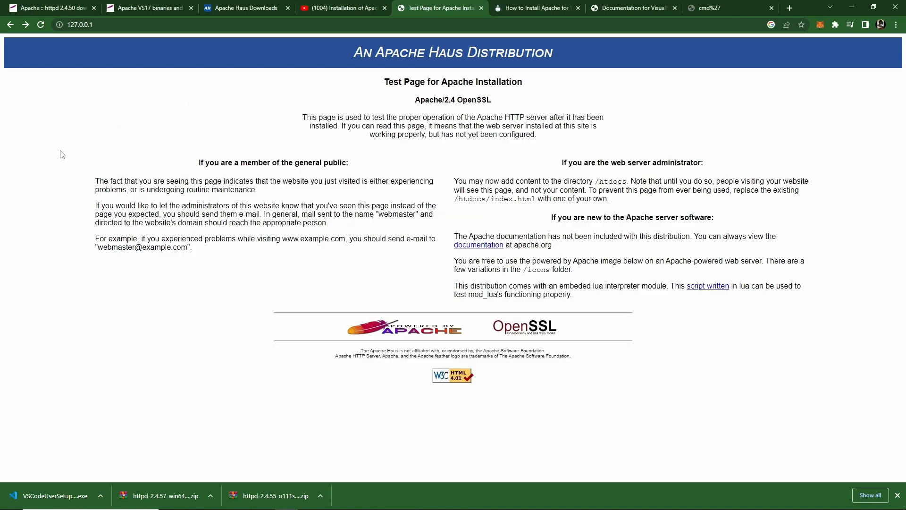
{"action": "left_click", "coordinate": [40, 24]}
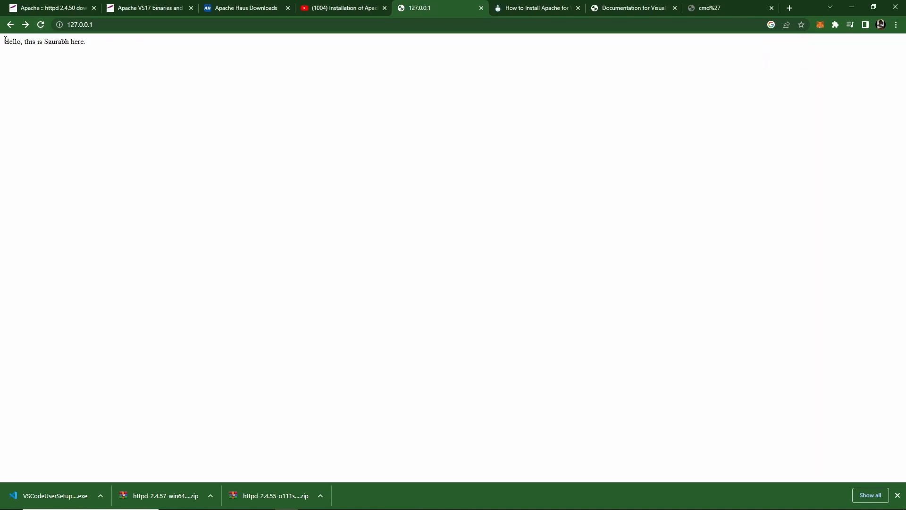
{"action": "left_click_drag", "start_coordinate": [2, 43], "coordinate": [98, 43]}
{"action": "left_click", "coordinate": [192, 145]}
{"action": "mouse_move", "coordinate": [380, 507]}
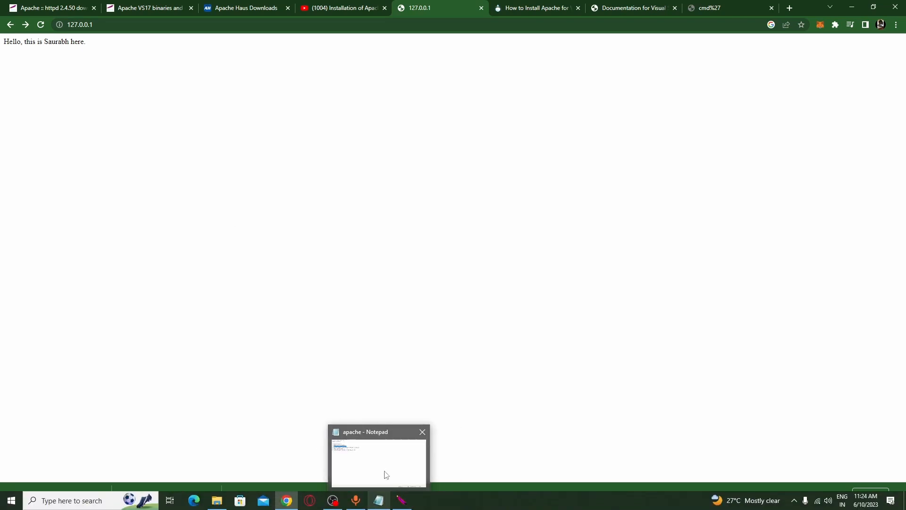